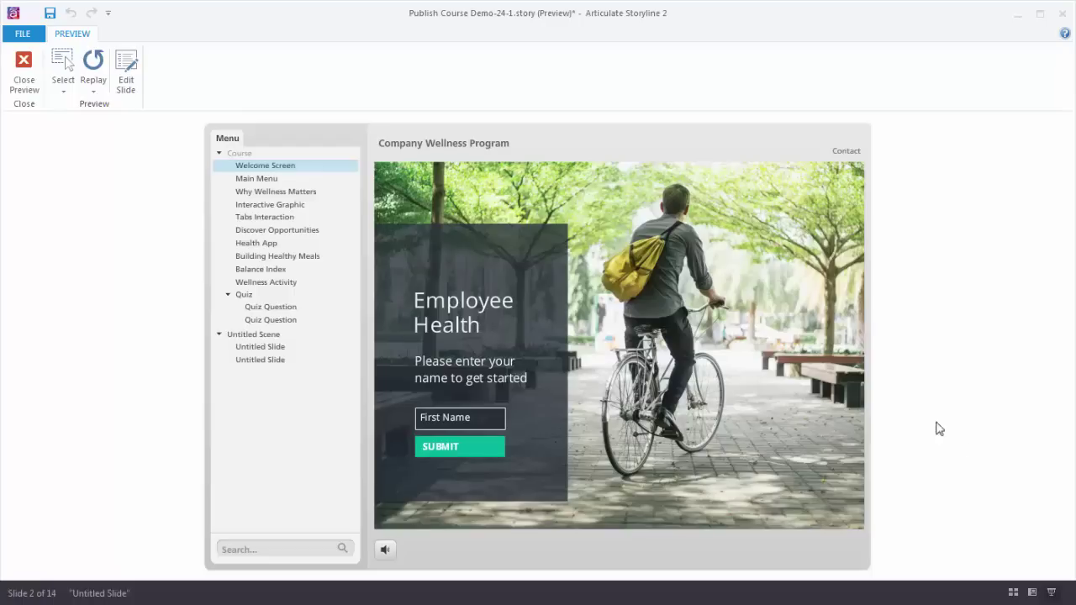
Step: Browse the Three types of variables and Three step process slides, then return to the Welcome Screen
{"action": "left_click", "coordinate": [283, 351]}
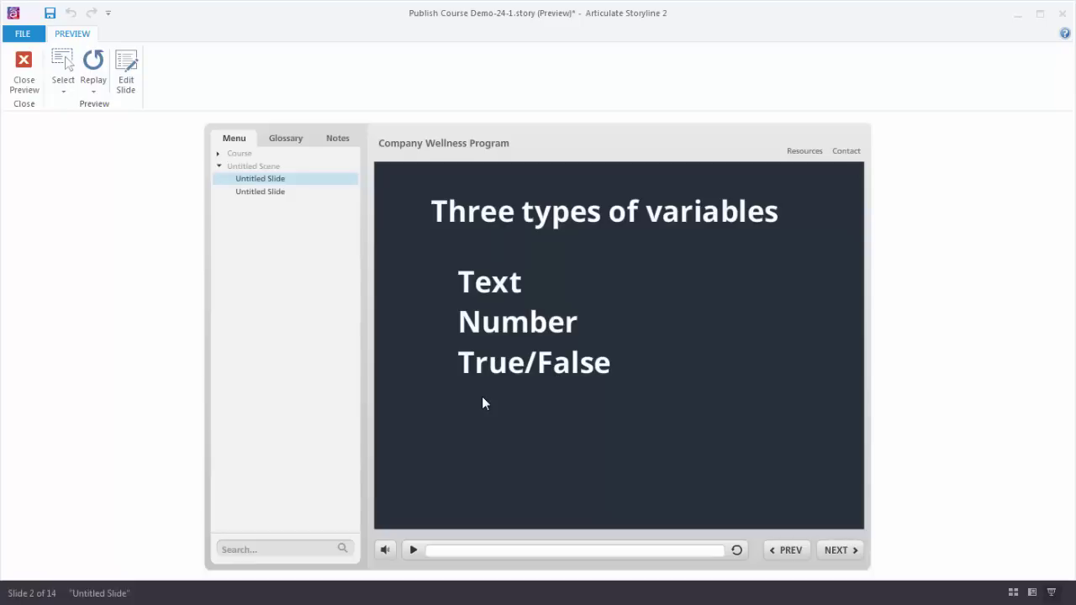
{"action": "left_click", "coordinate": [279, 193]}
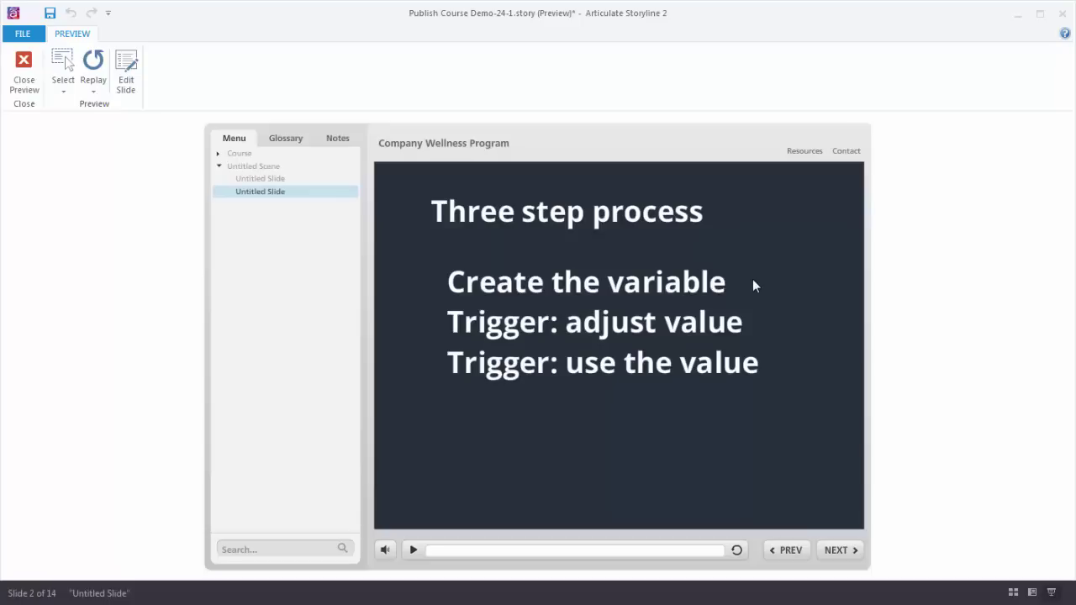
{"action": "left_click", "coordinate": [243, 155]}
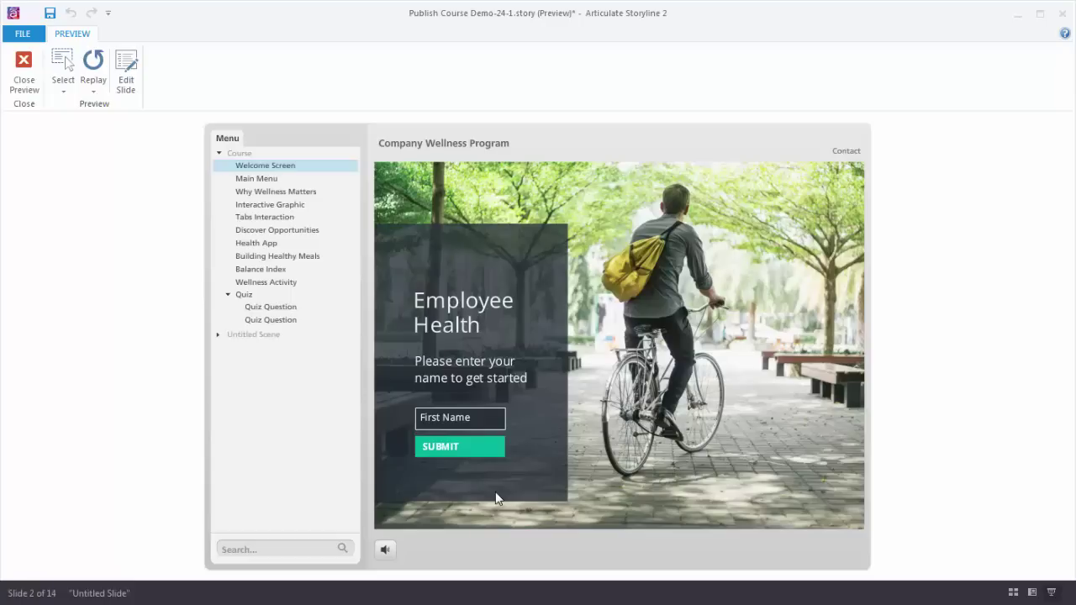
Step: Submit a learner's first name and open Why Wellness Matters to see the greeting
{"action": "left_click", "coordinate": [494, 416]}
{"action": "type", "text": "Tom"}
{"action": "left_click", "coordinate": [493, 448]}
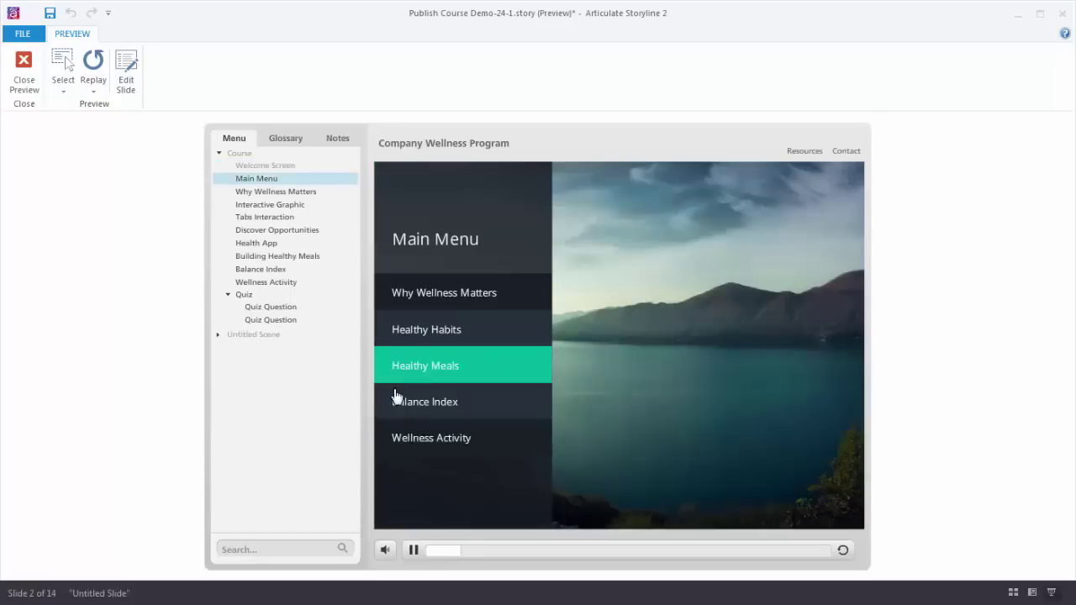
{"action": "left_click", "coordinate": [481, 301]}
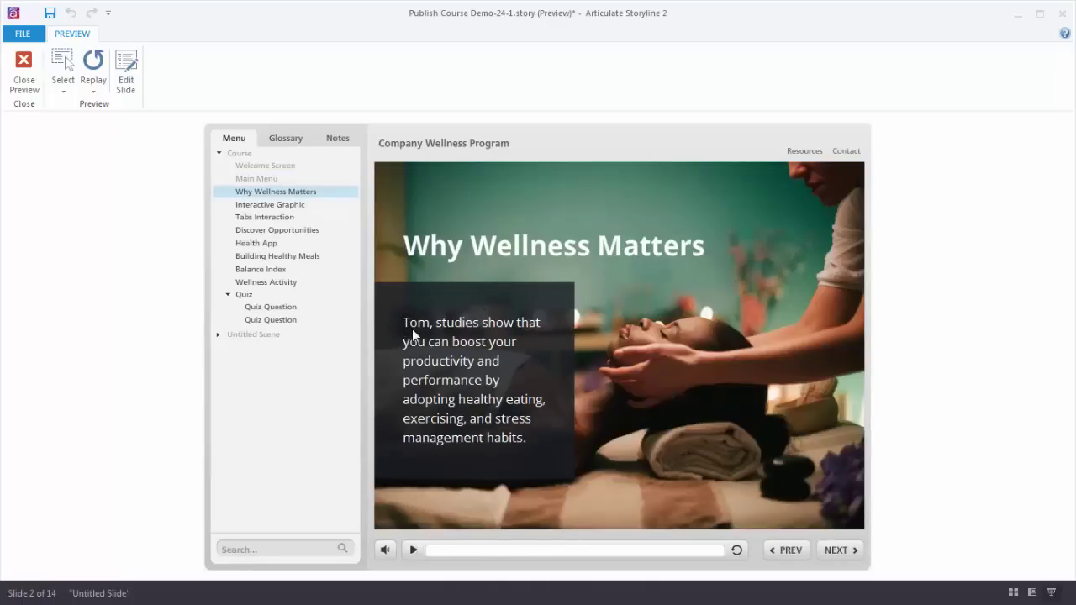
Step: Submit a different first name, check the Why Wellness Matters greeting, then open Building Healthy Meals
{"action": "left_click", "coordinate": [267, 168]}
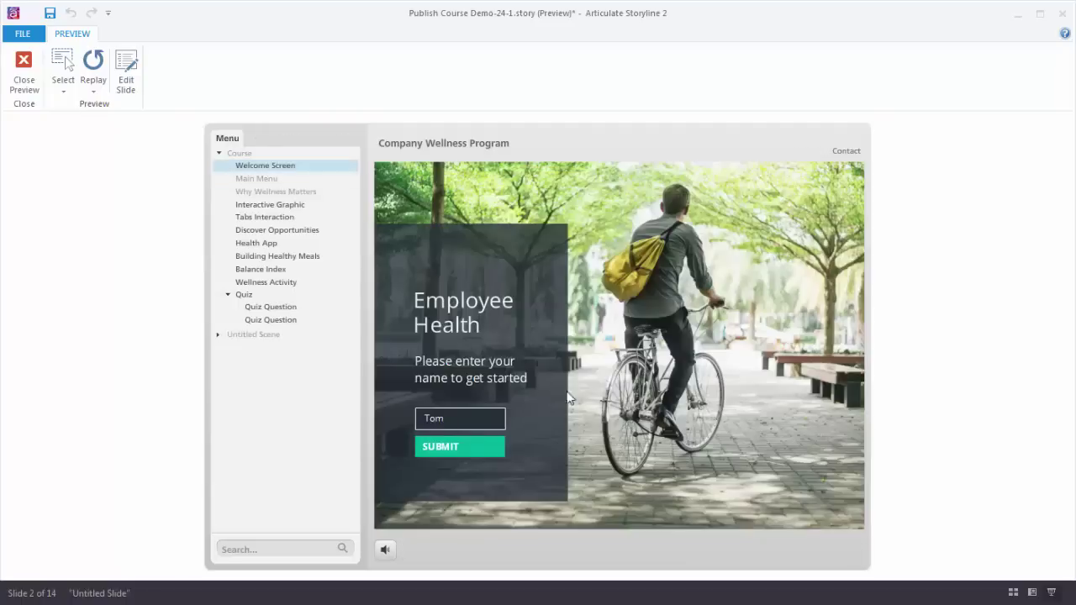
{"action": "type", "text": "Sally"}
{"action": "left_click", "coordinate": [440, 446]}
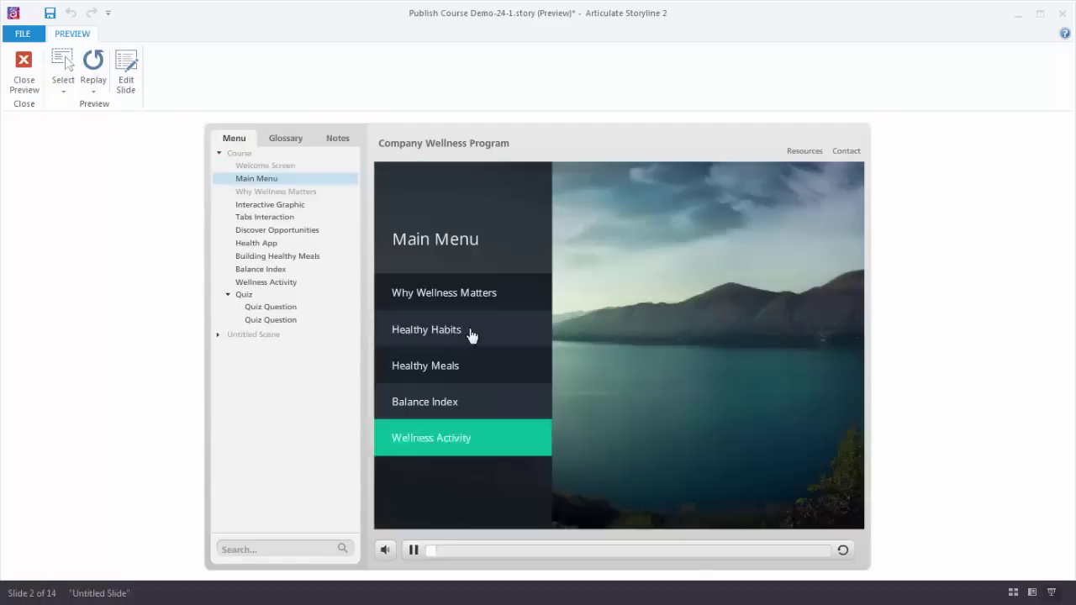
{"action": "left_click", "coordinate": [297, 194]}
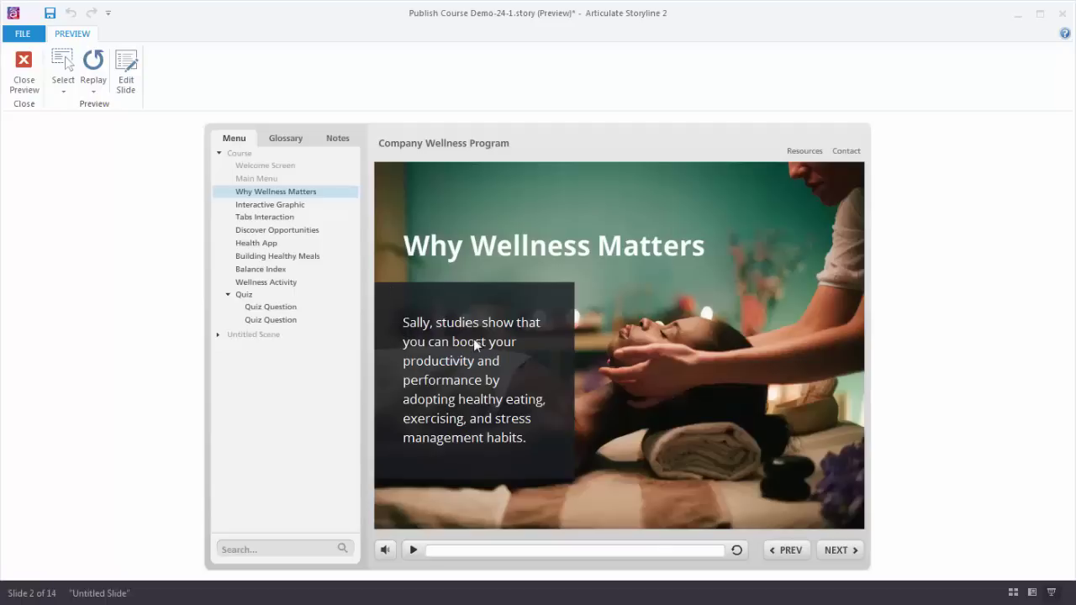
{"action": "left_click", "coordinate": [271, 256]}
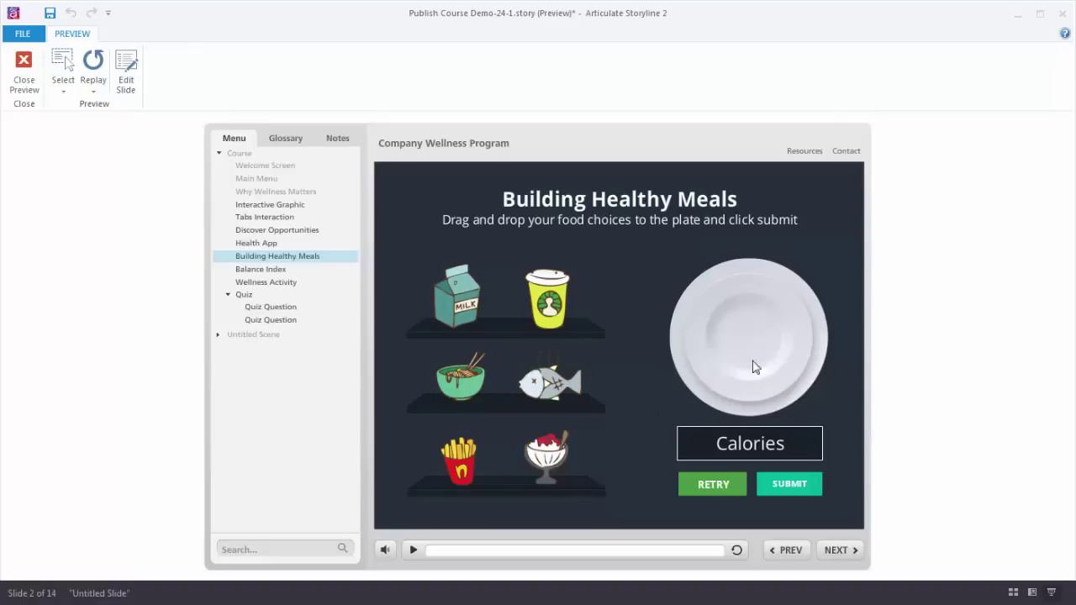
Step: Submit the drink cup alone on the plate, then remove it and resubmit the empty plate
{"action": "left_click_drag", "start_coordinate": [543, 307], "coordinate": [733, 332]}
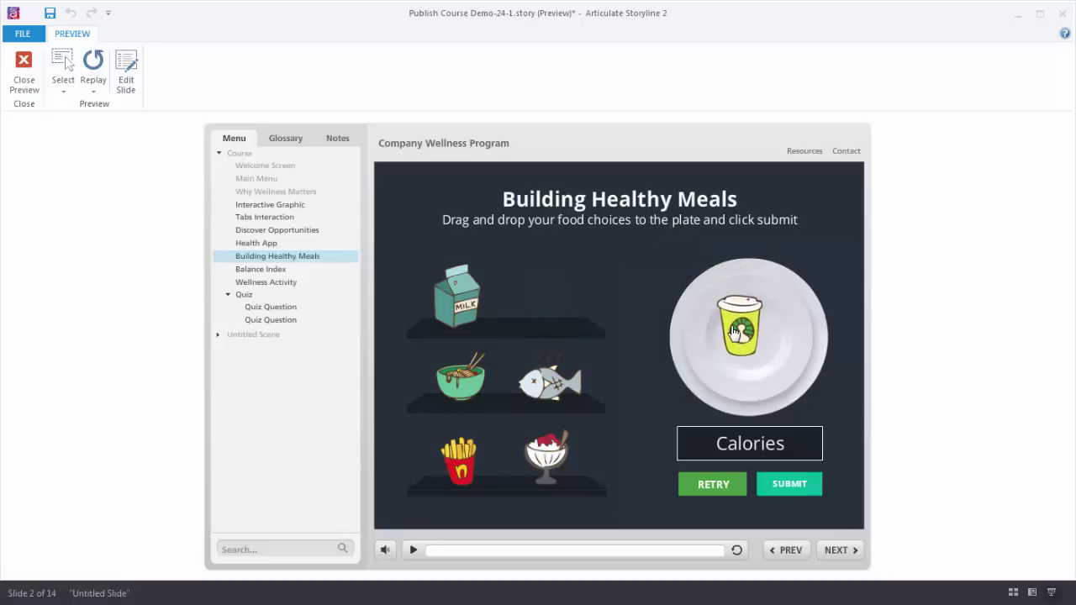
{"action": "left_click", "coordinate": [799, 484]}
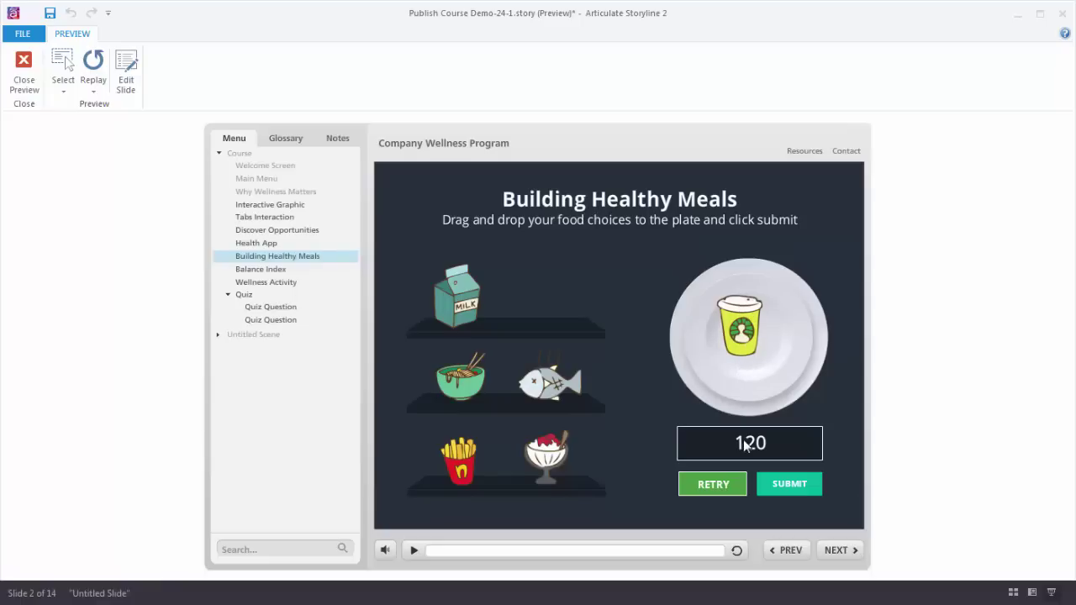
{"action": "left_click_drag", "start_coordinate": [743, 332], "coordinate": [560, 292]}
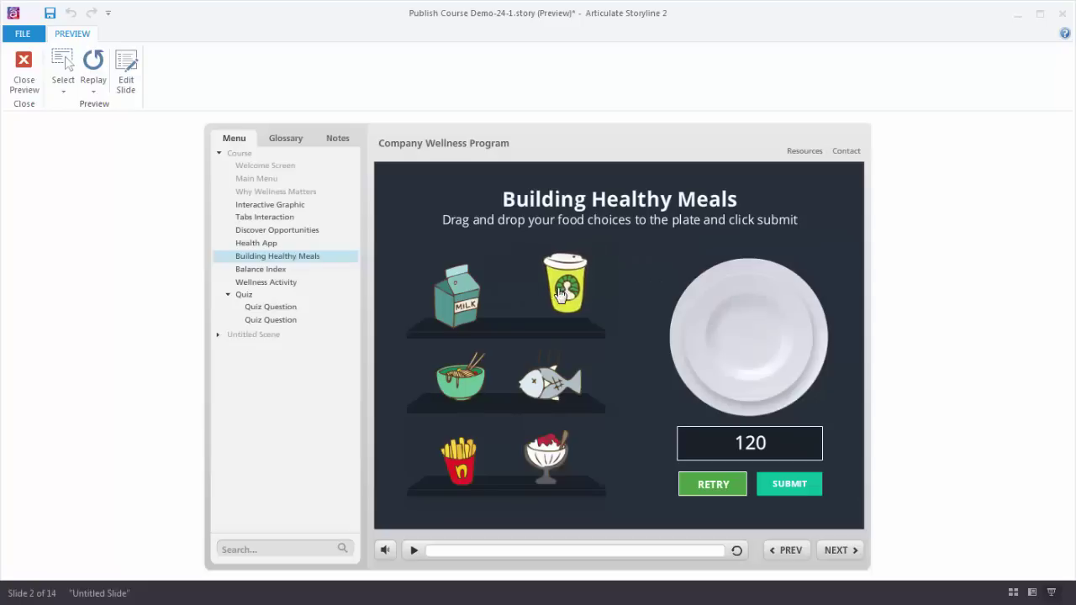
{"action": "left_click", "coordinate": [791, 486]}
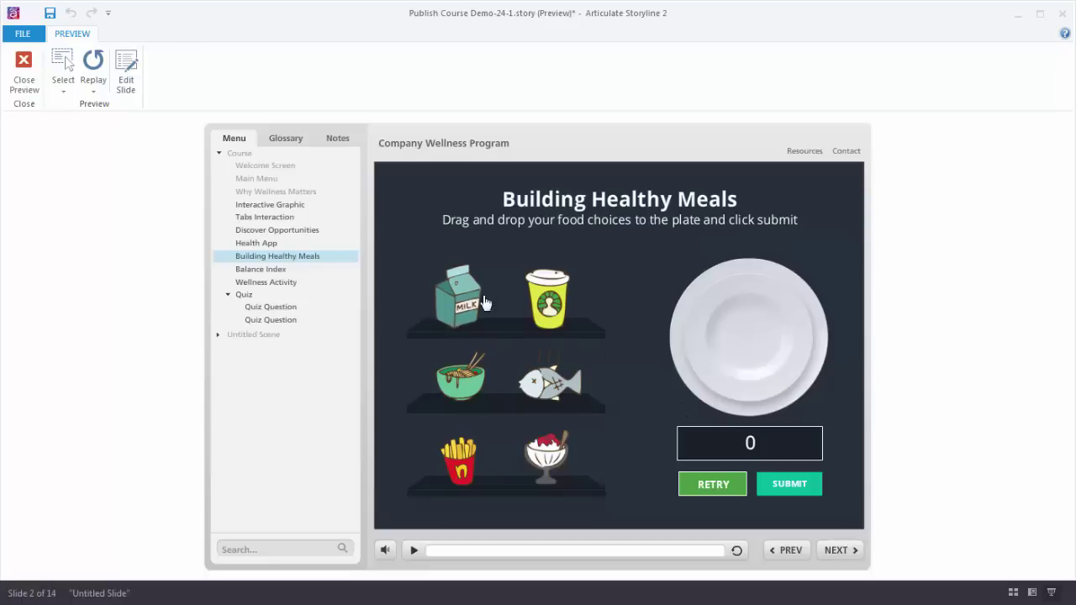
Step: Submit the milk carton alone, then add the drink cup for a 223 calorie total
{"action": "left_click_drag", "start_coordinate": [476, 302], "coordinate": [728, 316]}
{"action": "left_click", "coordinate": [789, 489]}
{"action": "left_click_drag", "start_coordinate": [551, 309], "coordinate": [725, 318]}
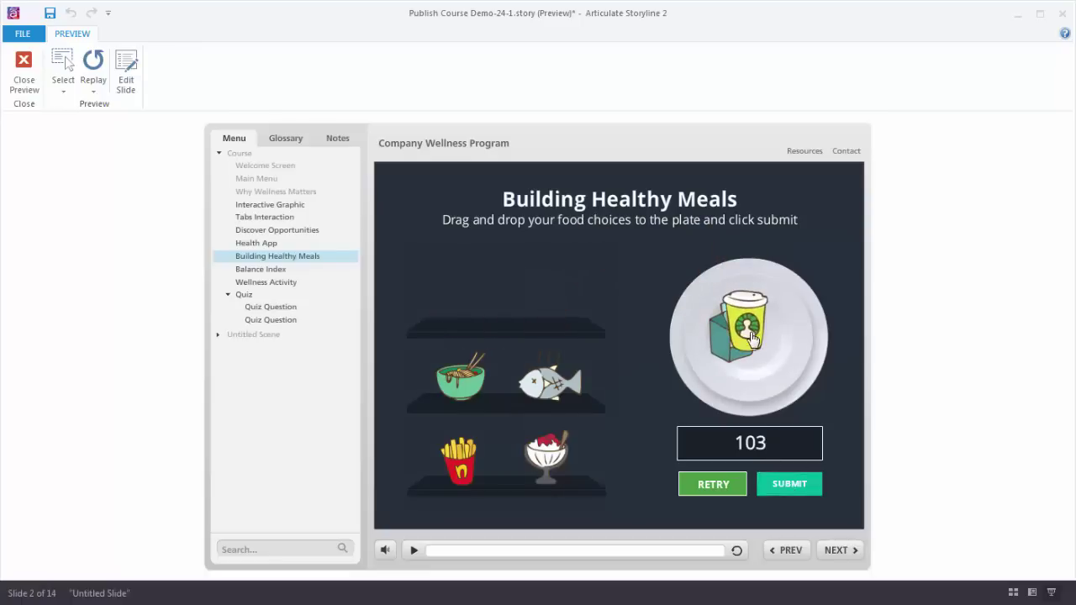
{"action": "left_click", "coordinate": [790, 485]}
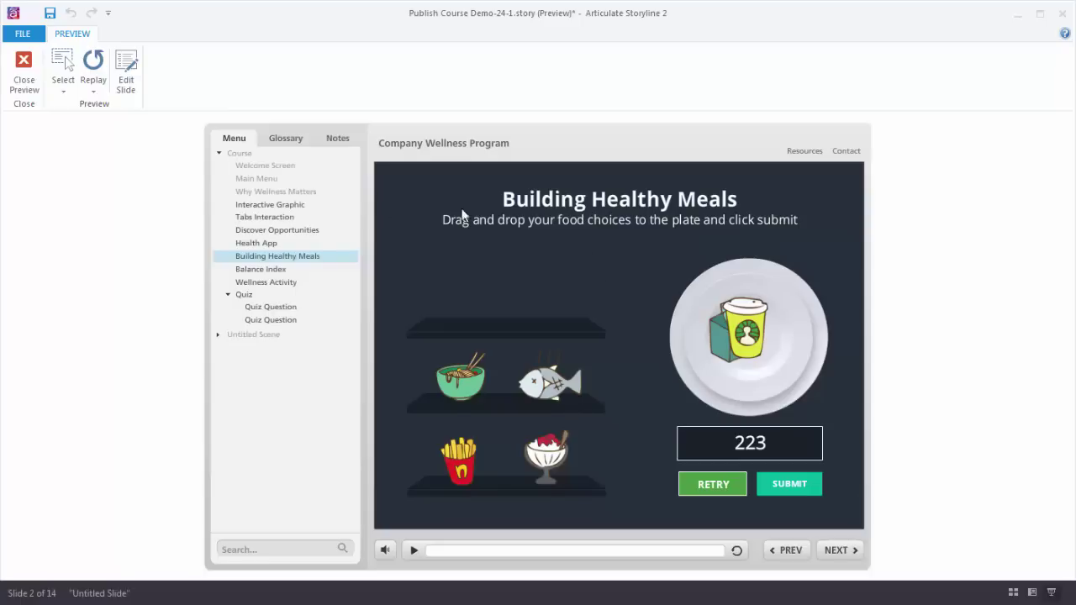
Step: Visit Why Wellness Matters and advance back to Main Menu to mark it Finished, then close the preview
{"action": "left_click", "coordinate": [275, 182]}
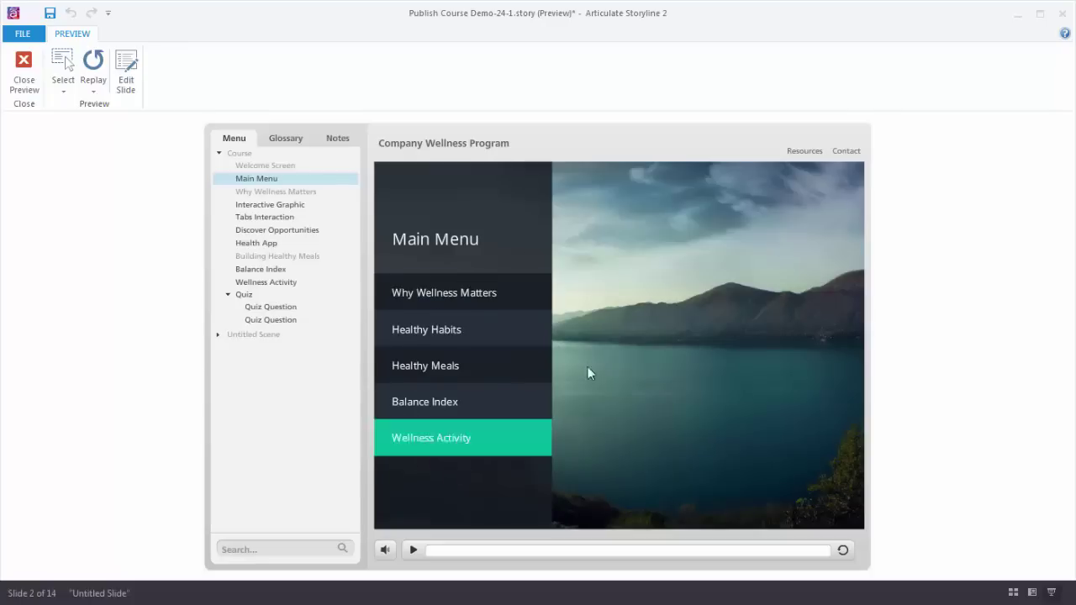
{"action": "left_click", "coordinate": [477, 300]}
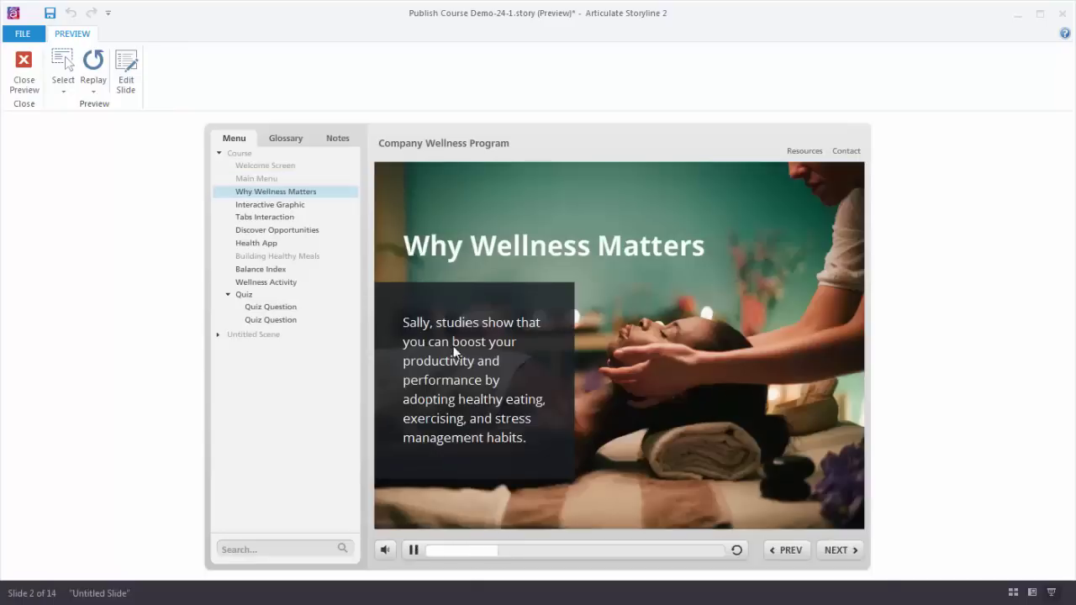
{"action": "left_click", "coordinate": [836, 551]}
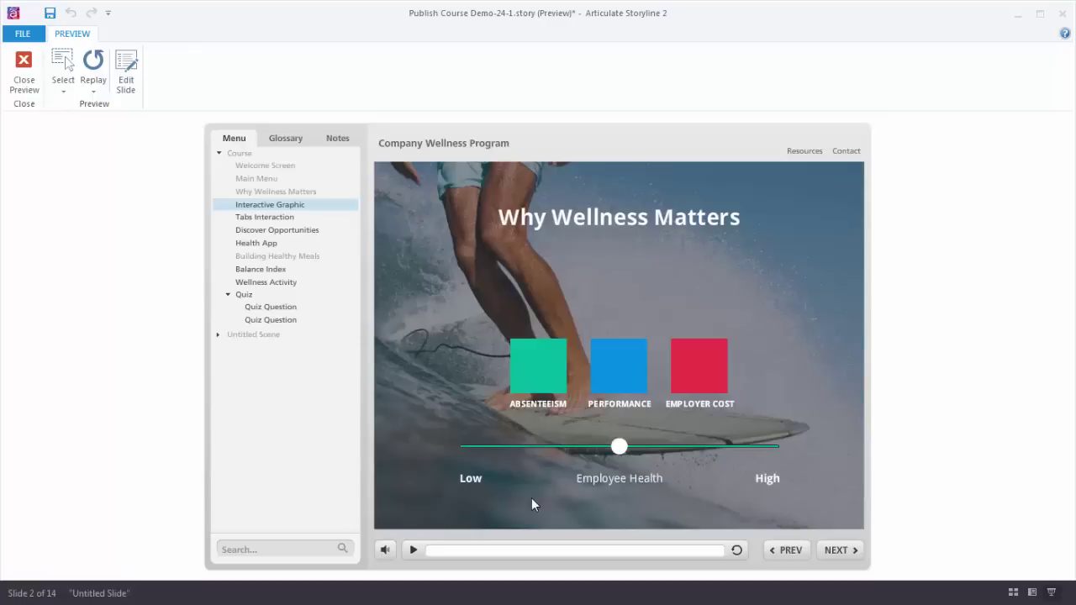
{"action": "left_click", "coordinate": [836, 550]}
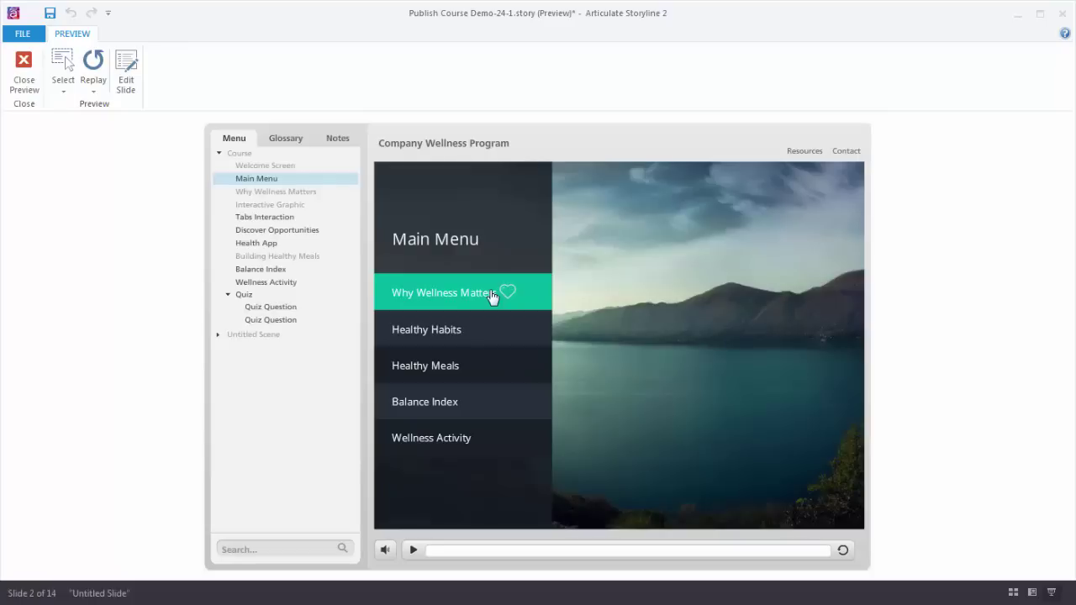
{"action": "left_click", "coordinate": [26, 76]}
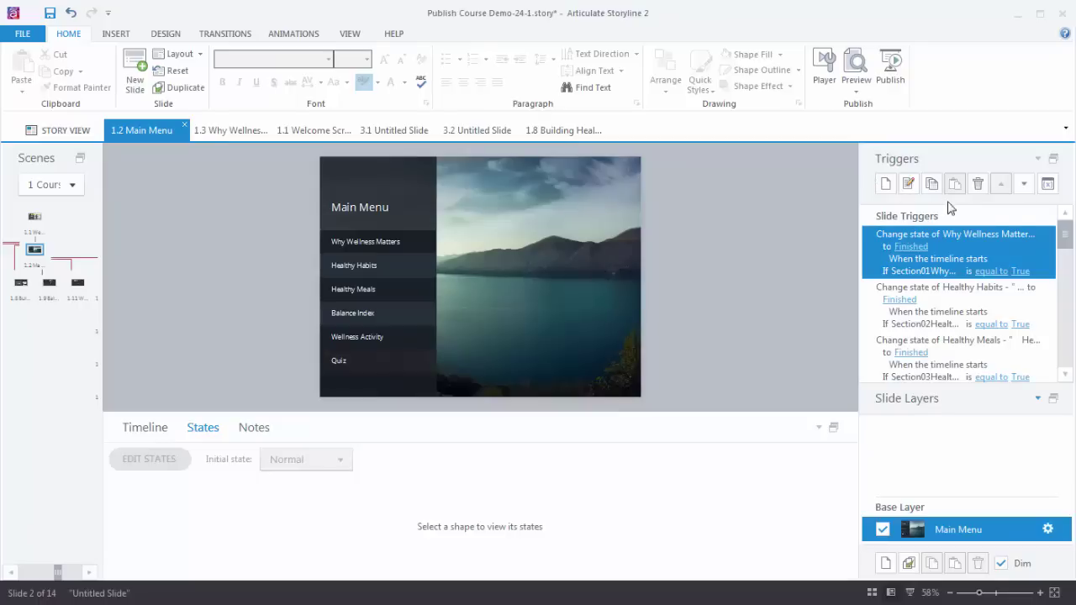
Step: Show the project variables, scroll to the last rows, and start a new Text variable named Variable1
{"action": "left_click", "coordinate": [1049, 185]}
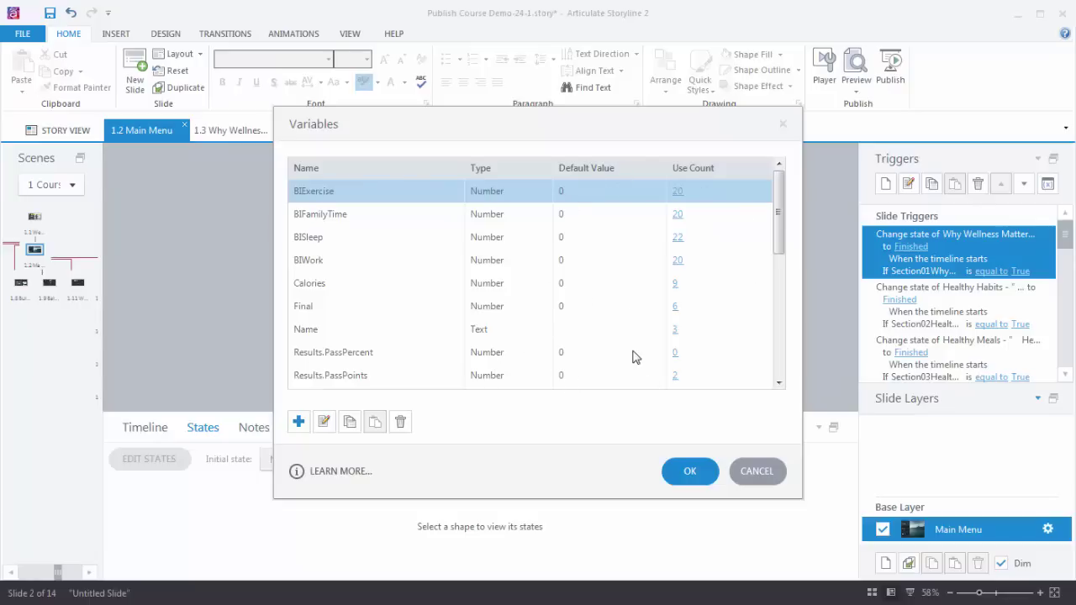
{"action": "left_click_drag", "start_coordinate": [780, 210], "coordinate": [782, 314]}
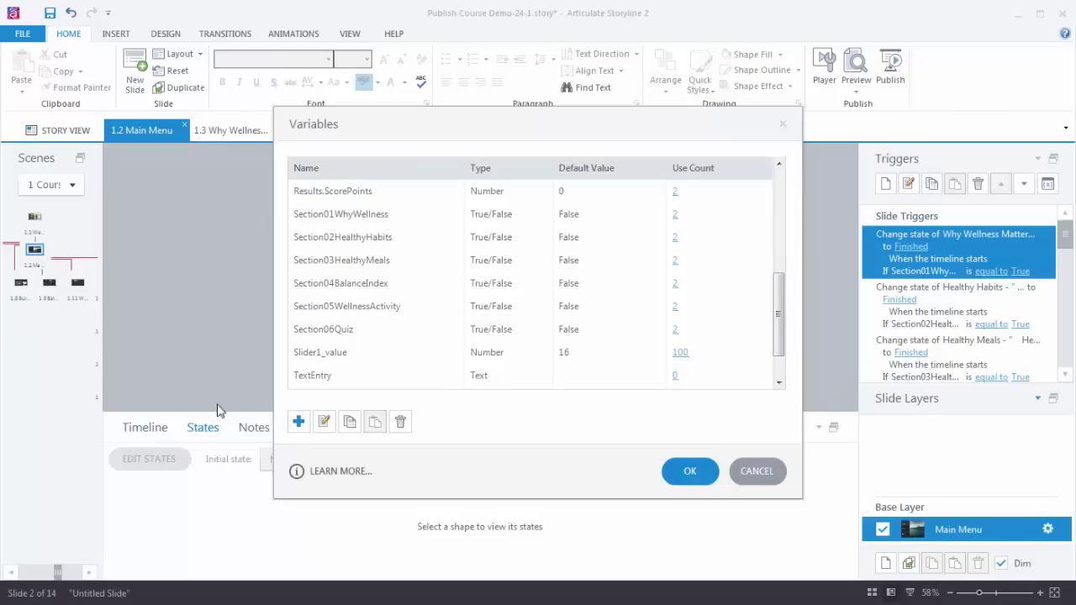
{"action": "left_click", "coordinate": [299, 424]}
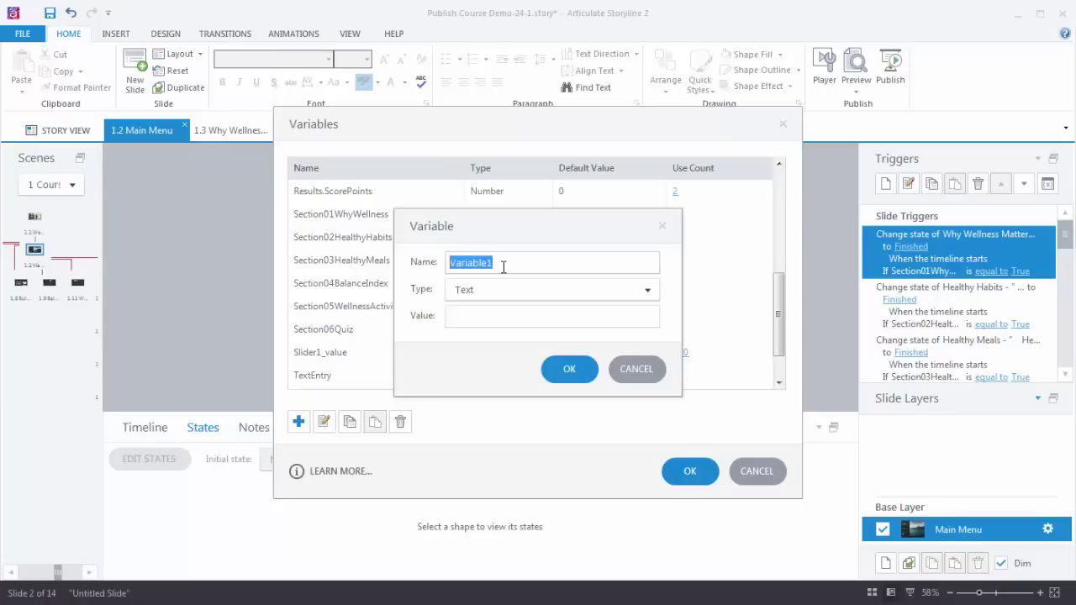
{"action": "left_click", "coordinate": [647, 292]}
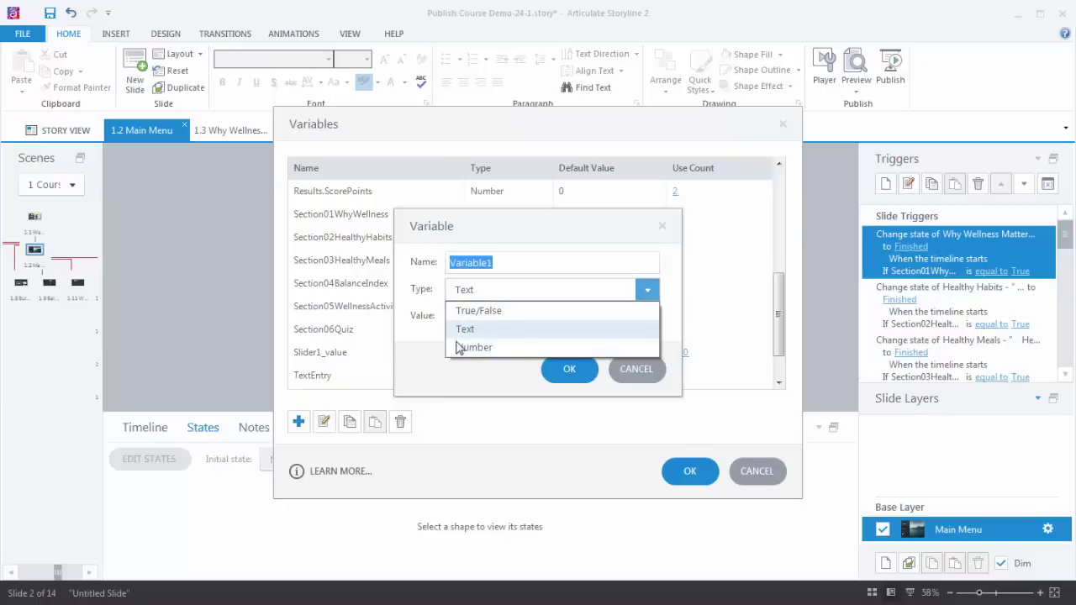
{"action": "left_click", "coordinate": [417, 381]}
{"action": "left_click", "coordinate": [491, 318]}
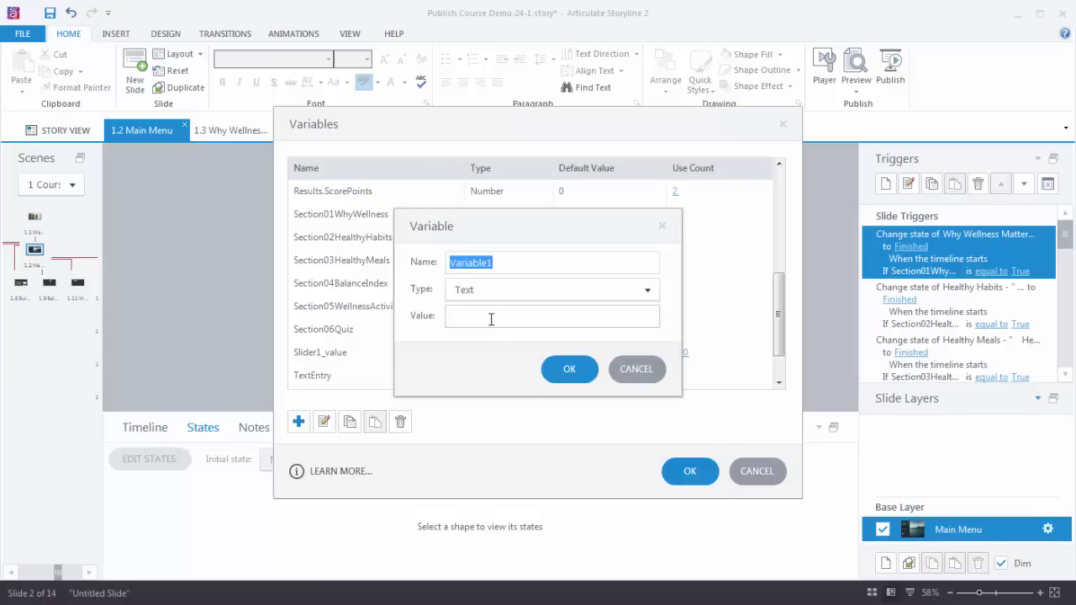
{"action": "left_click", "coordinate": [635, 369]}
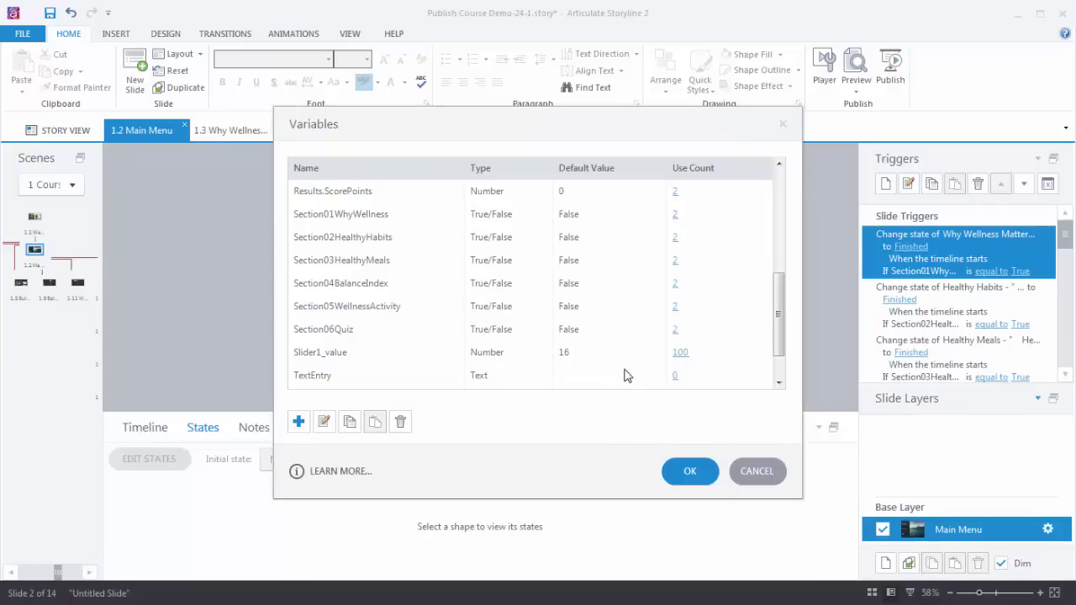
{"action": "left_click", "coordinate": [343, 219]}
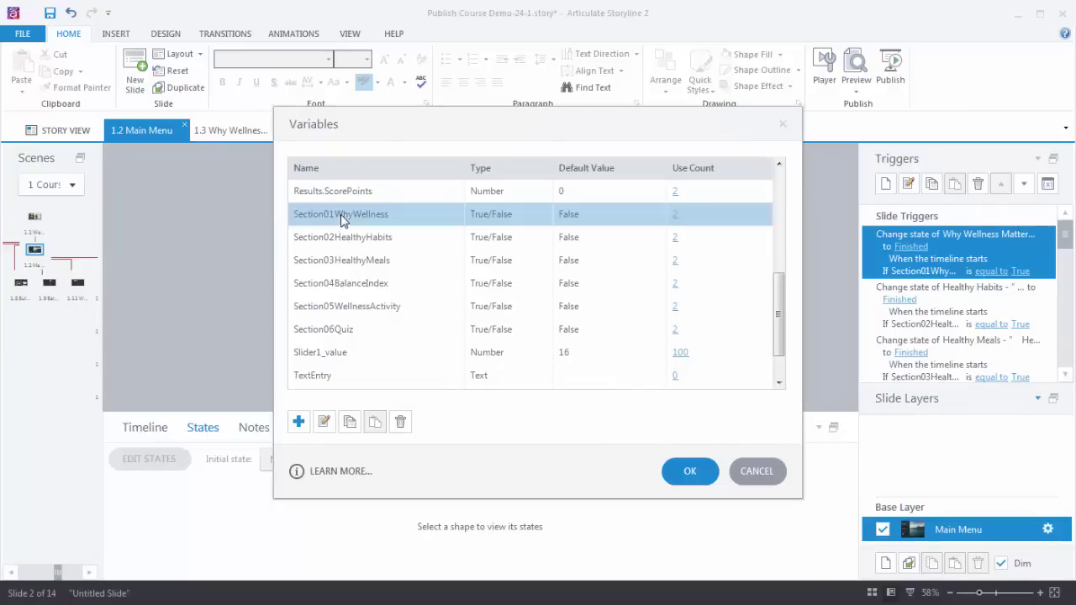
{"action": "left_click", "coordinate": [324, 422]}
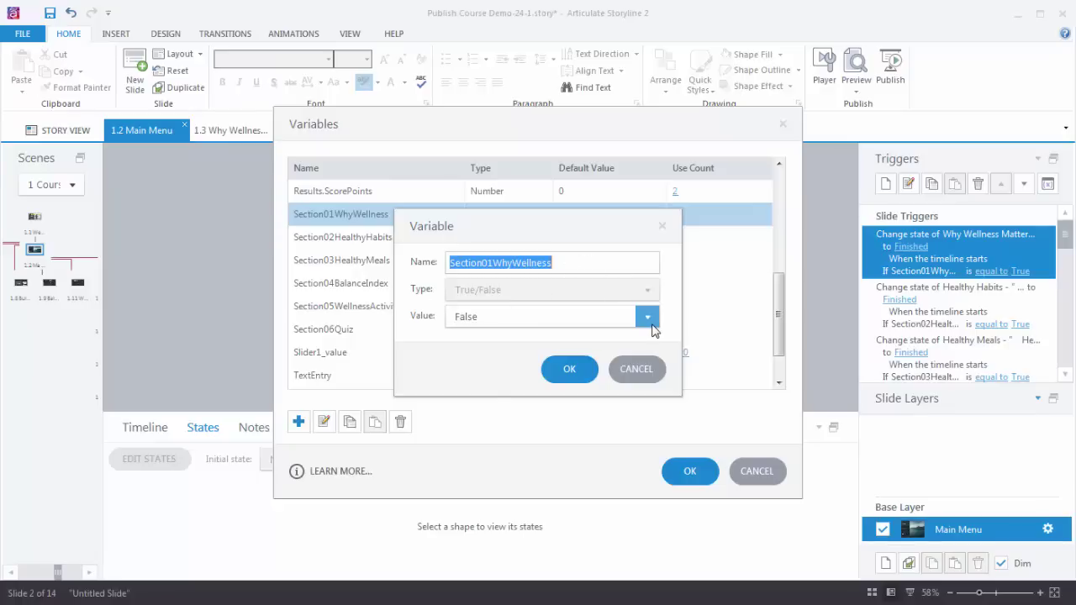
{"action": "left_click", "coordinate": [643, 372]}
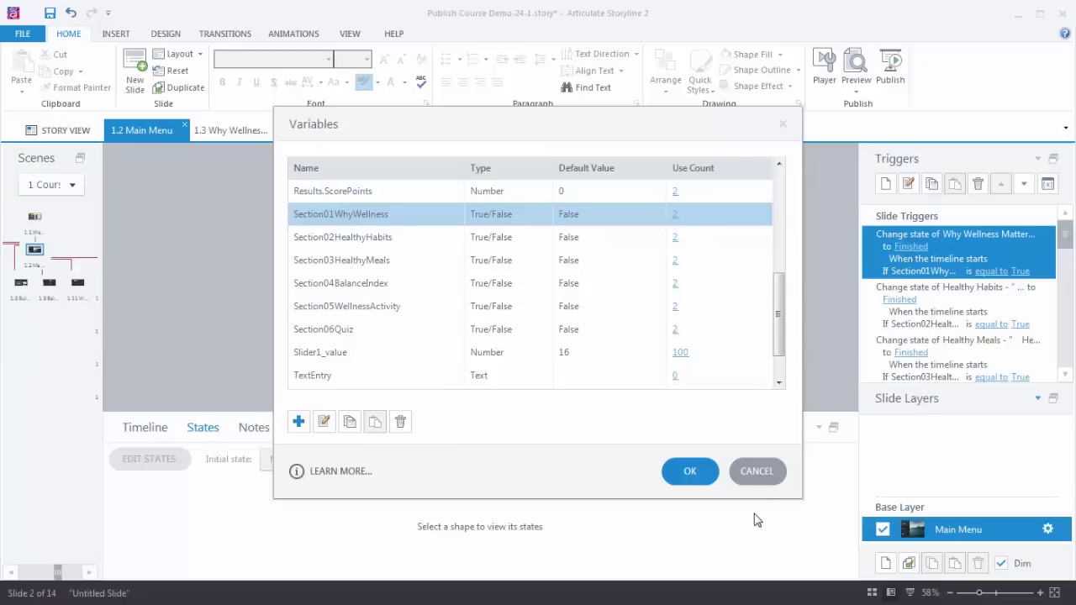
Step: Dismiss the variables list and show the Why Wellness Matters button's Finished state
{"action": "left_click", "coordinate": [759, 472]}
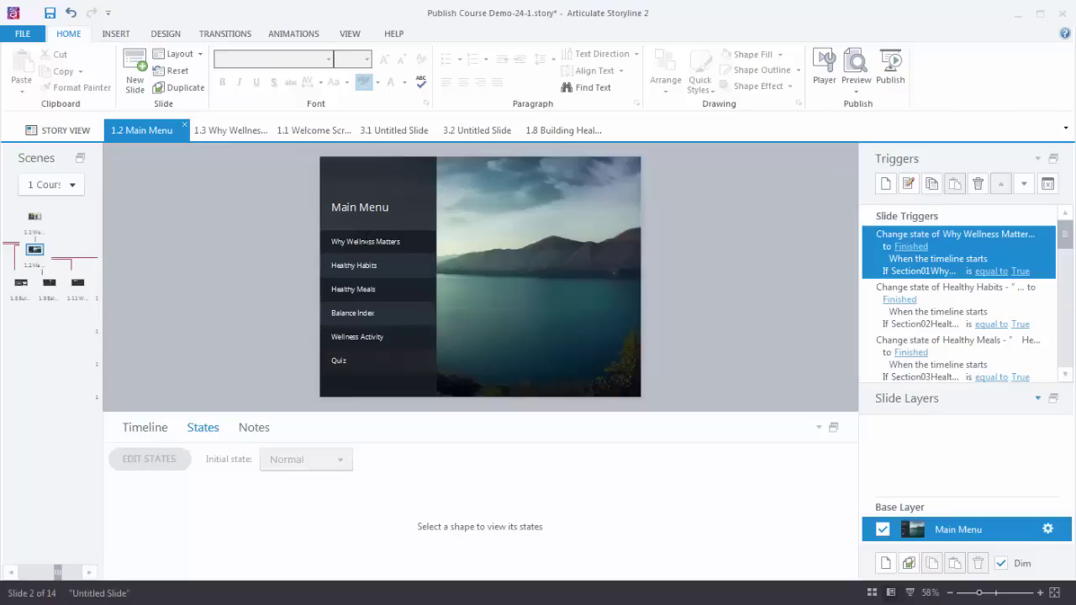
{"action": "left_click", "coordinate": [370, 241]}
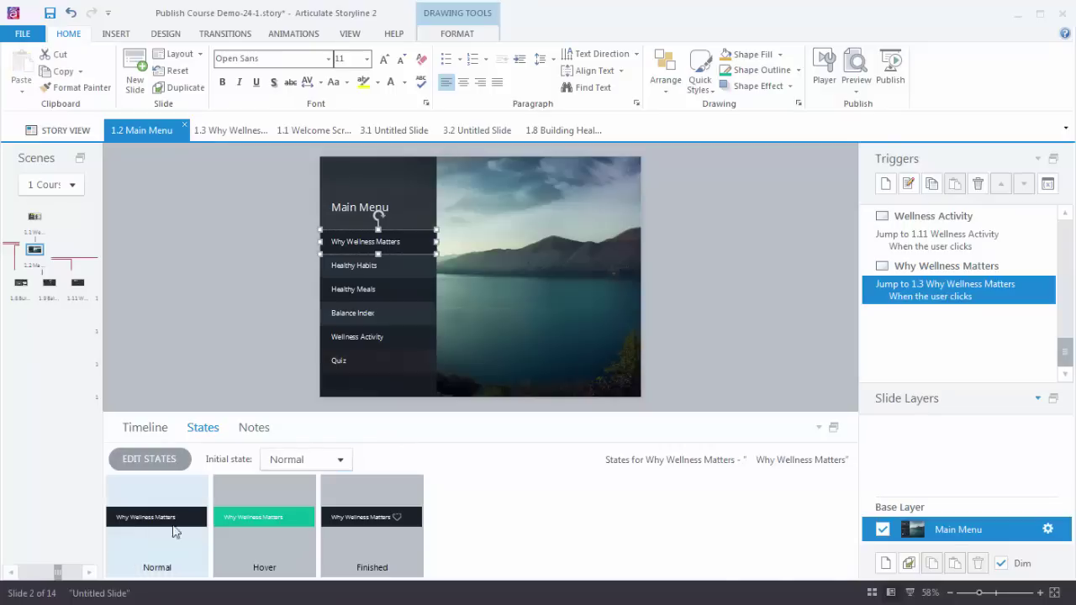
{"action": "left_click", "coordinate": [354, 528]}
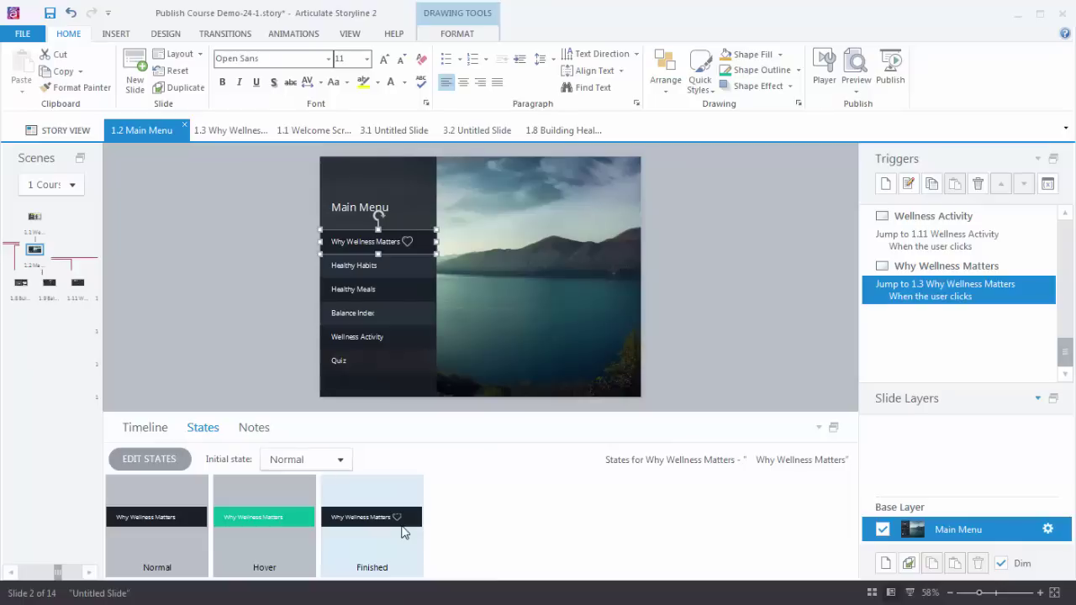
Step: In Story View, inspect triggers on slides 1.3 Why Wellness Matters, 1.4 Interactive Graphic and 1.2 Main Menu
{"action": "left_click", "coordinate": [73, 133]}
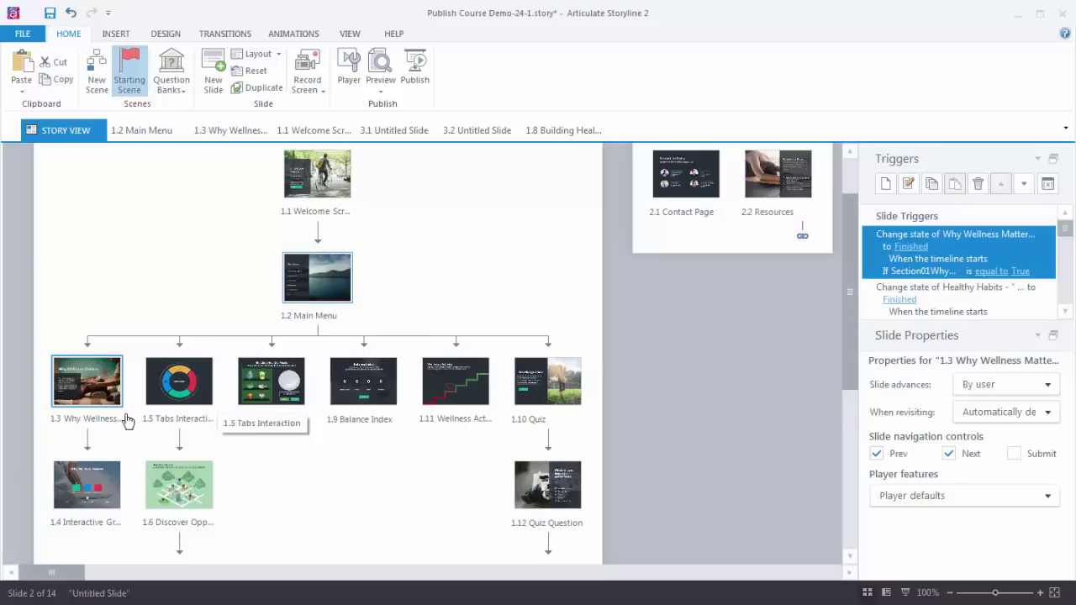
{"action": "left_click", "coordinate": [112, 378]}
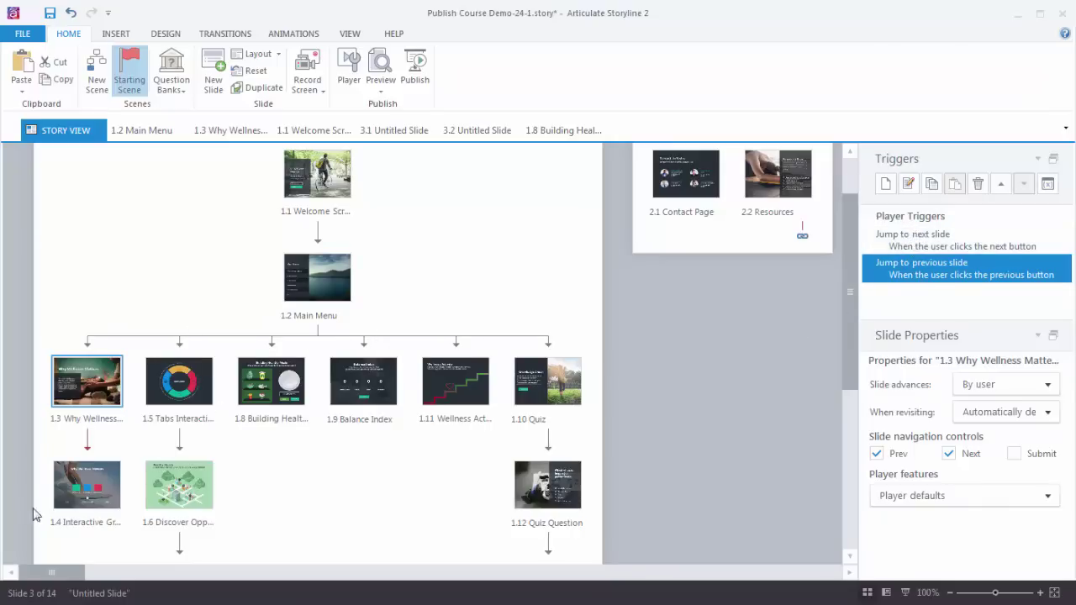
{"action": "left_click", "coordinate": [80, 494]}
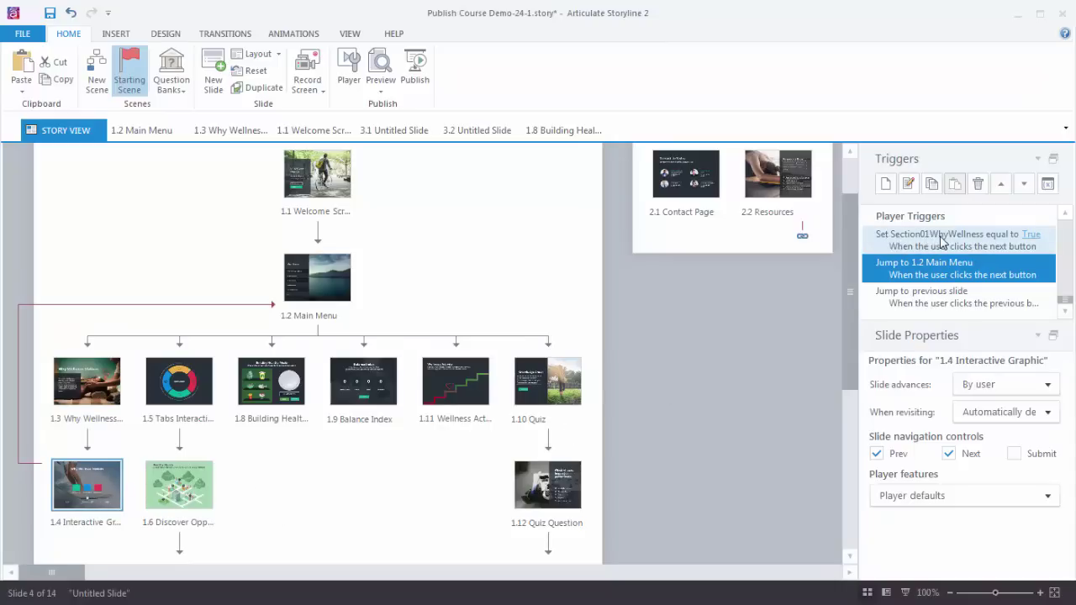
{"action": "left_click", "coordinate": [332, 285]}
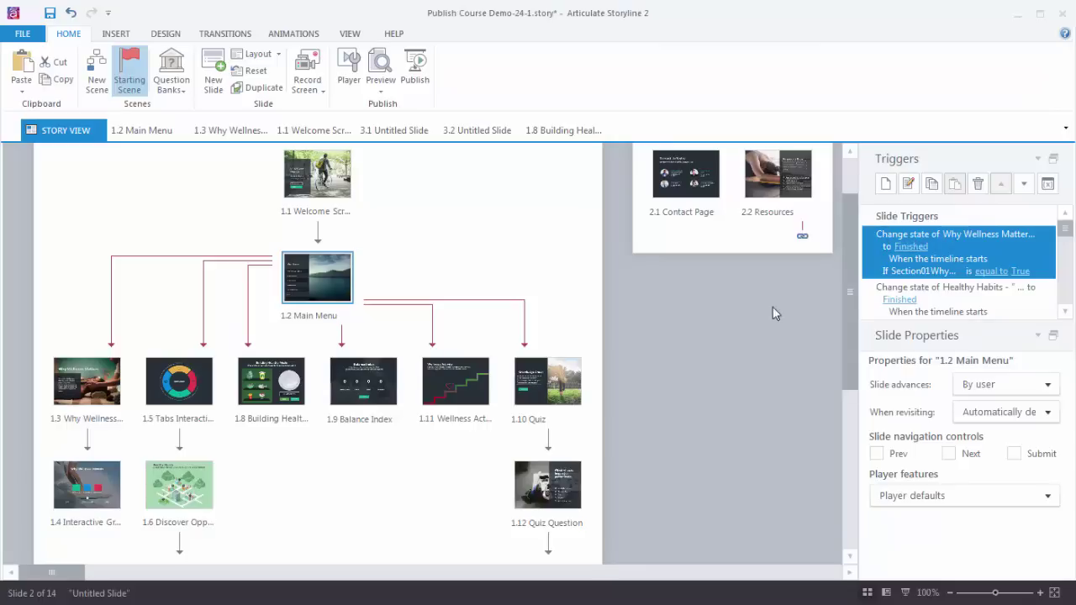
Step: Reopen the 1.2 Main Menu slide for editing and select the Why Wellness Matters button
{"action": "double_click", "coordinate": [327, 283]}
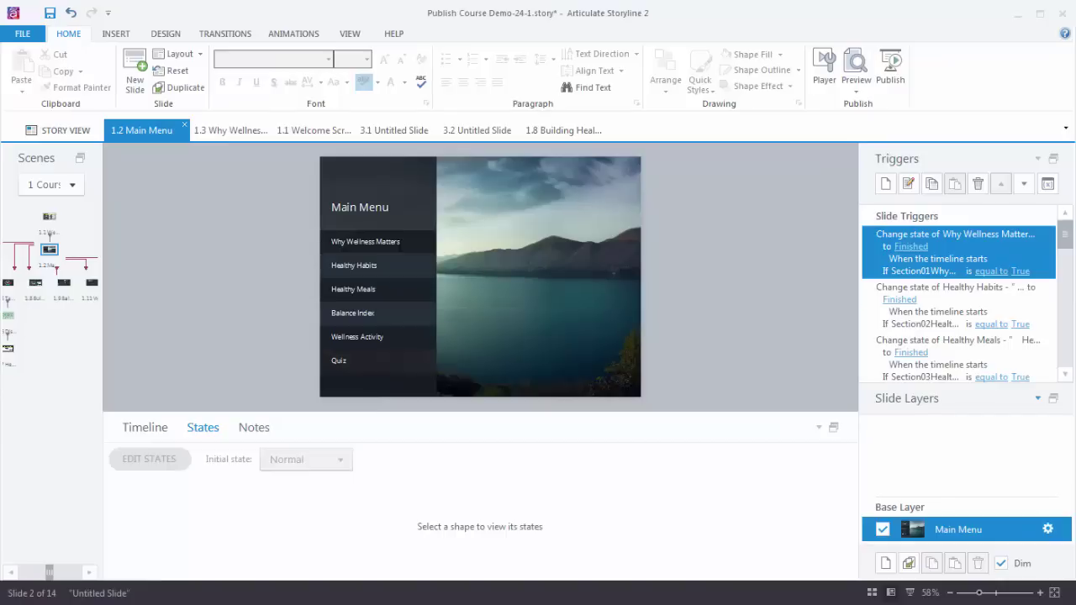
{"action": "left_click", "coordinate": [366, 242]}
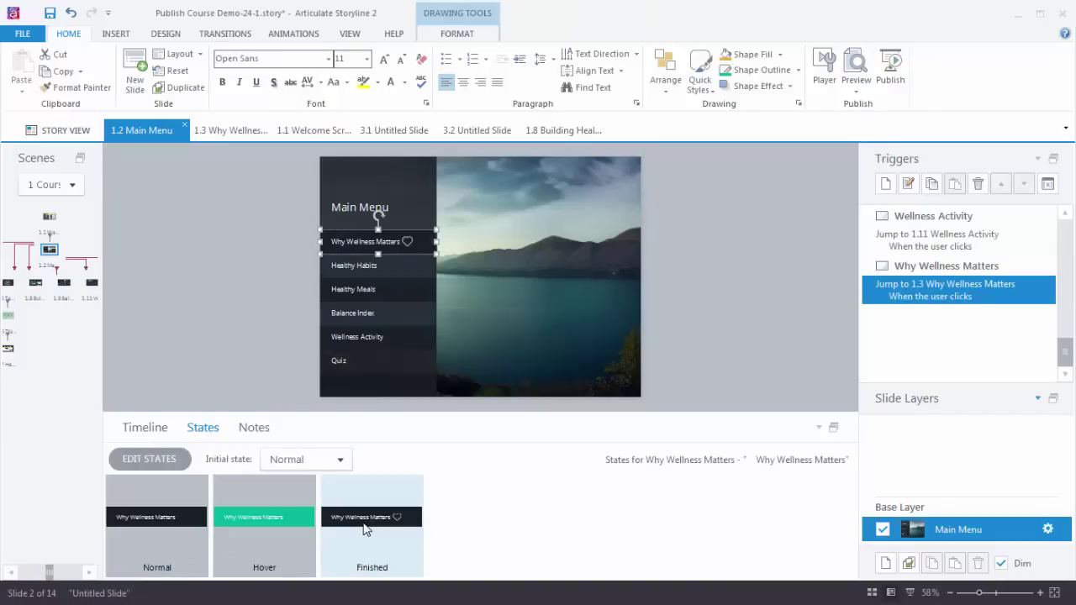